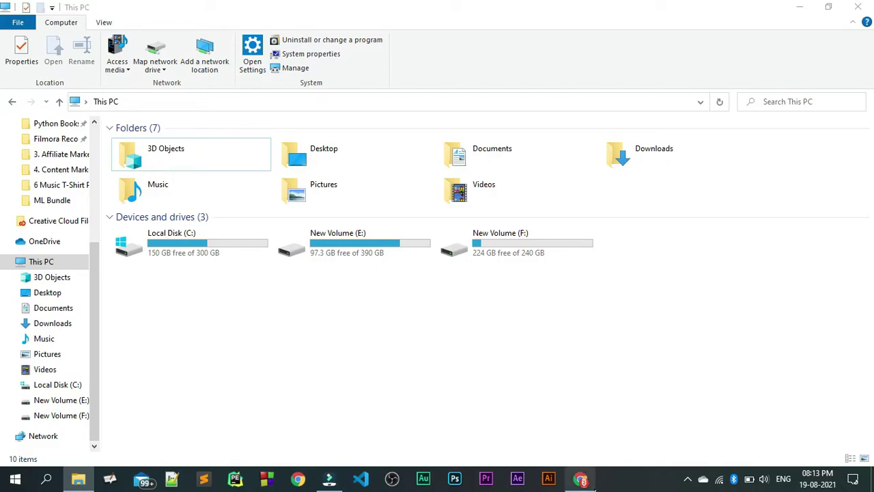
Switch to Chrome, search Google for "minitool partition wizard" and open the Best Free Partition Manager for Windows result
left_click(582, 483)
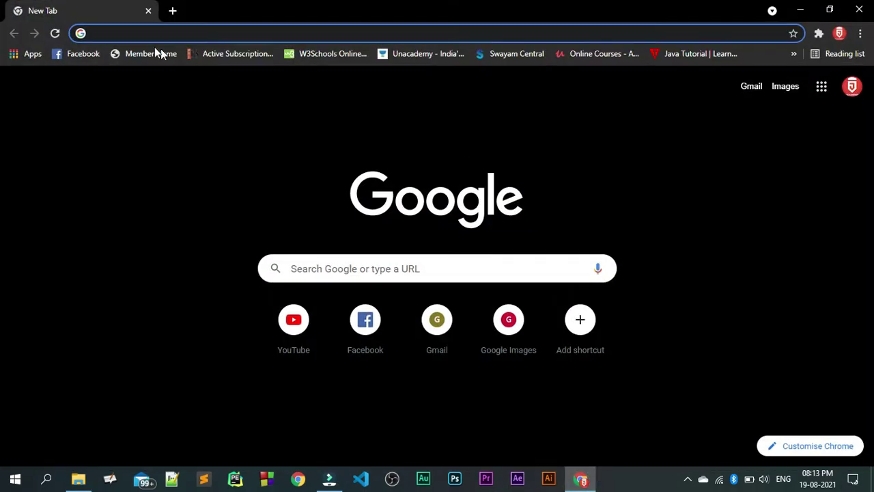
left_click(149, 32)
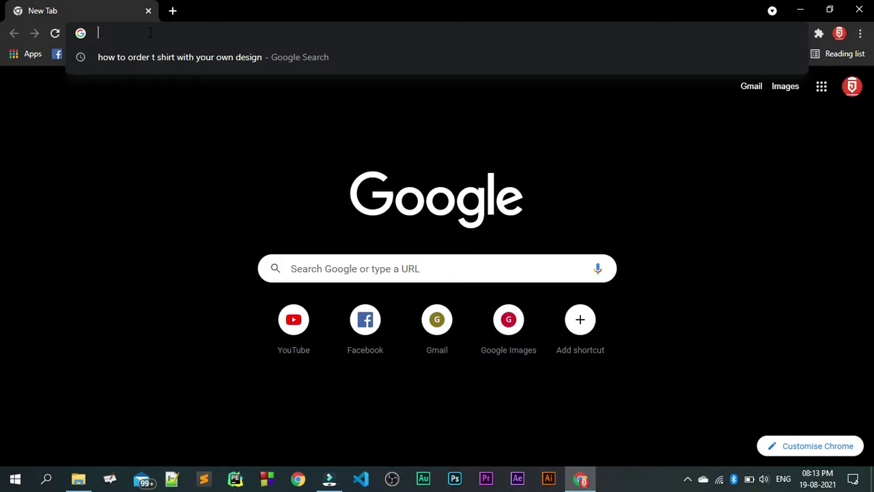
type("minit")
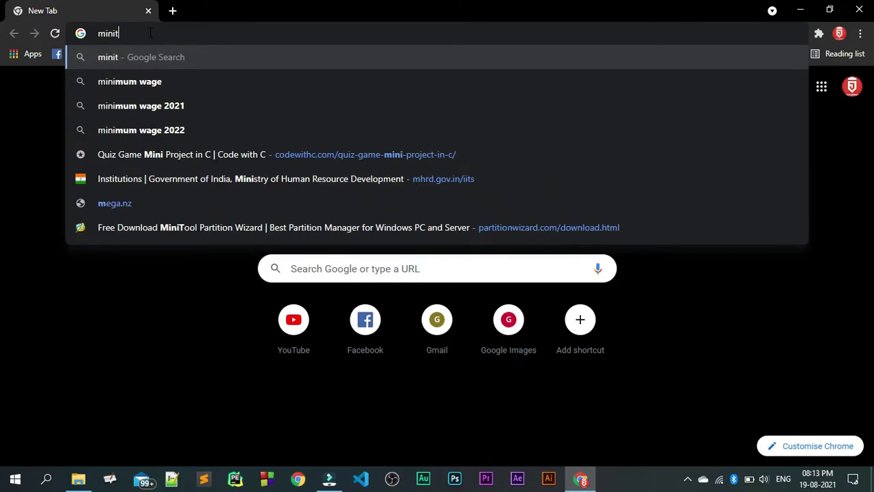
type("ool")
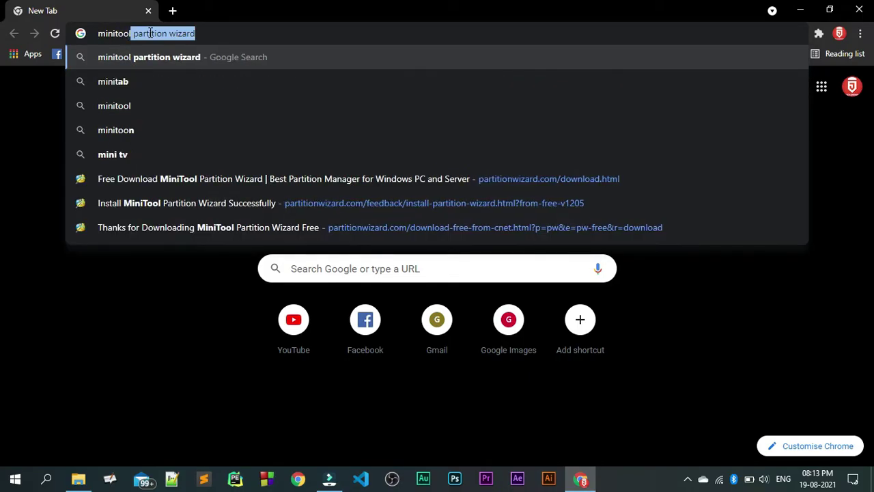
left_click(248, 58)
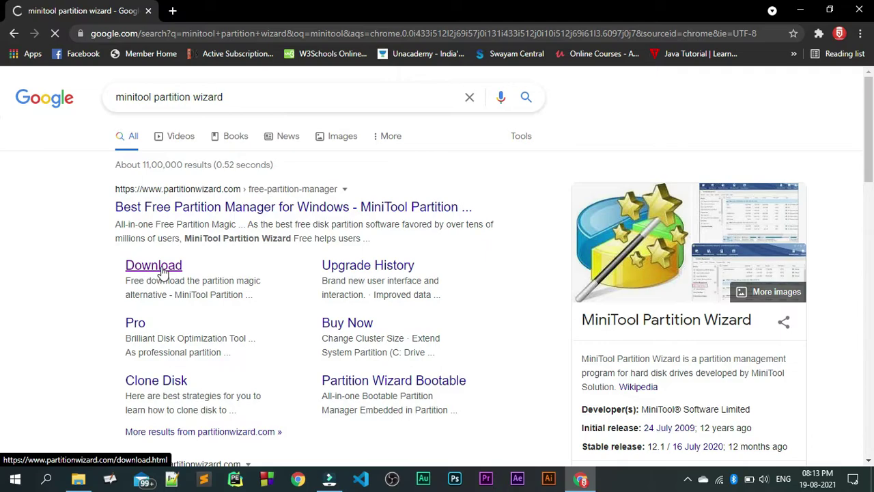
left_click(295, 205)
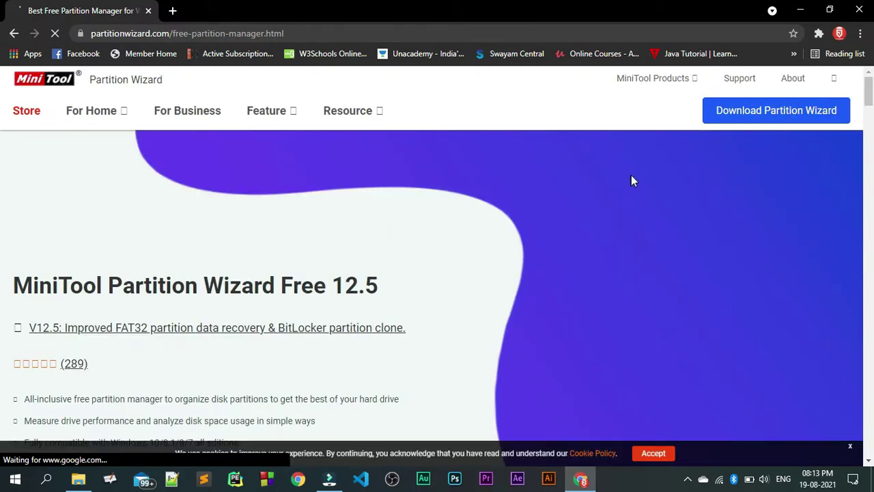
Download the MiniTool Partition Wizard Free installer, showing it in its folder, and keep the flagged file
mouse_move(803, 115)
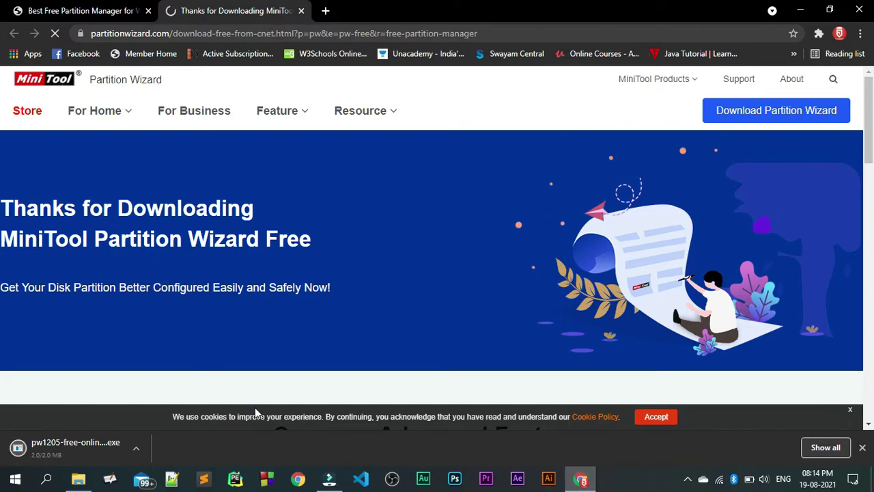
left_click(136, 453)
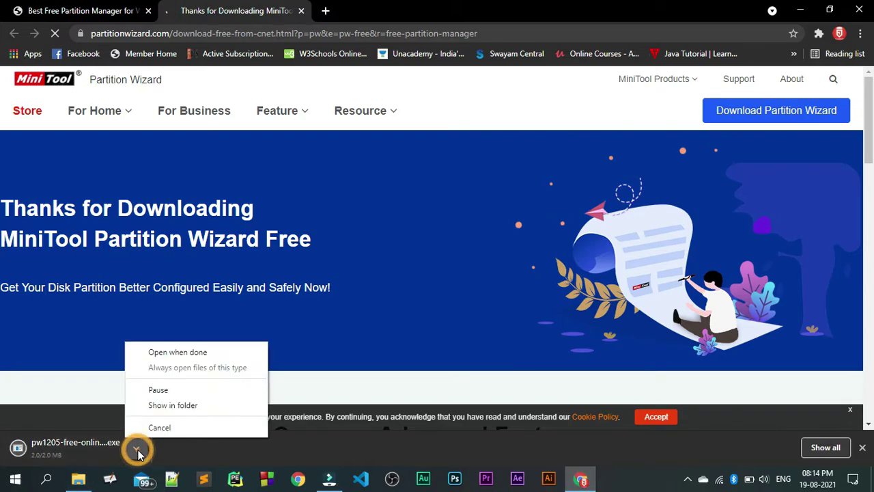
left_click(183, 406)
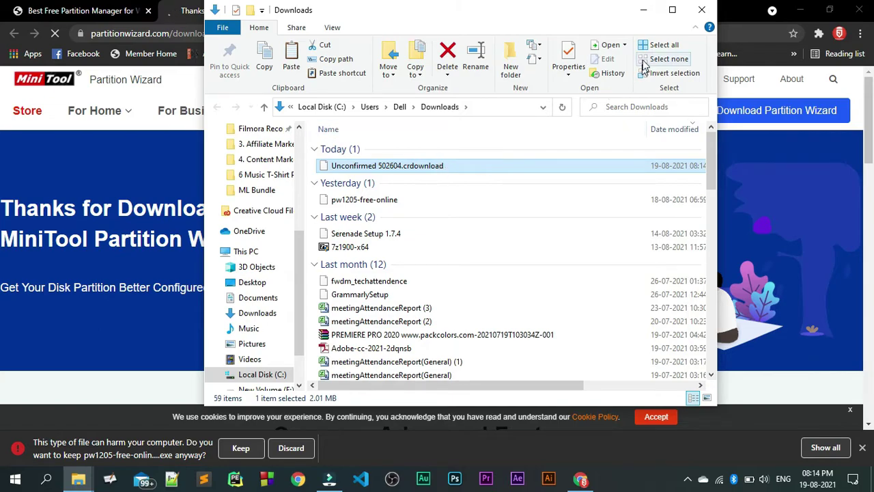
left_click(670, 15)
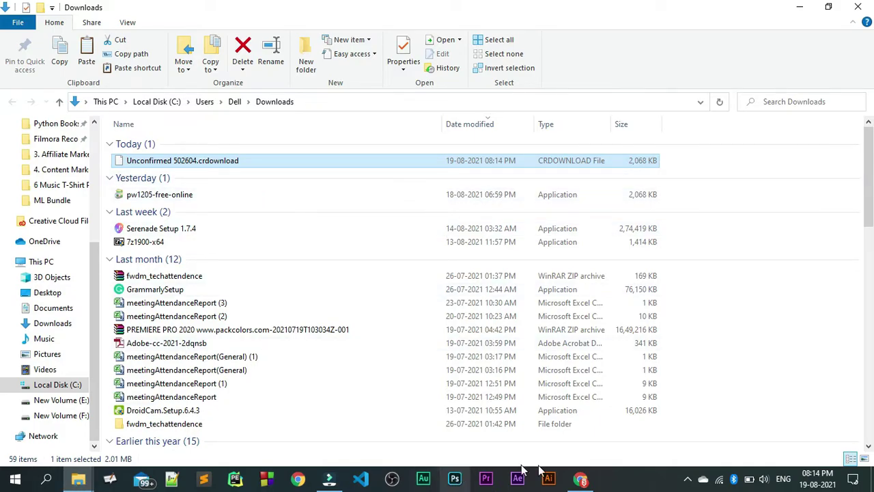
left_click(580, 480)
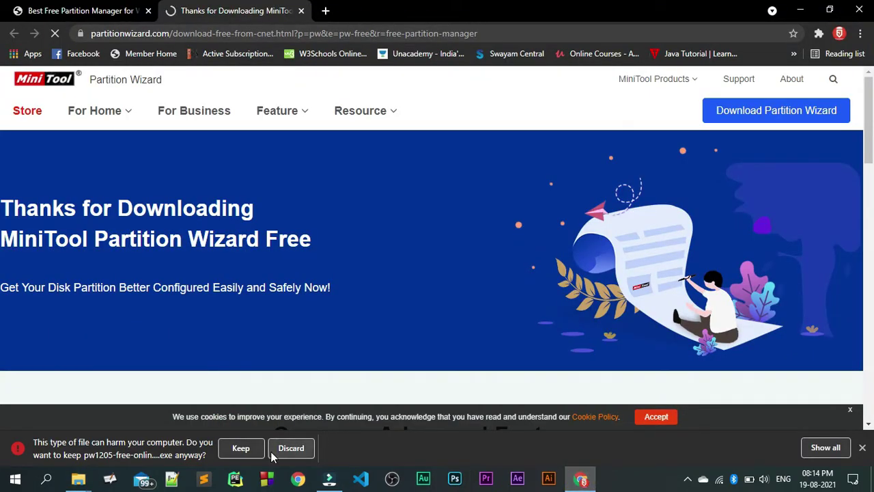
left_click(243, 449)
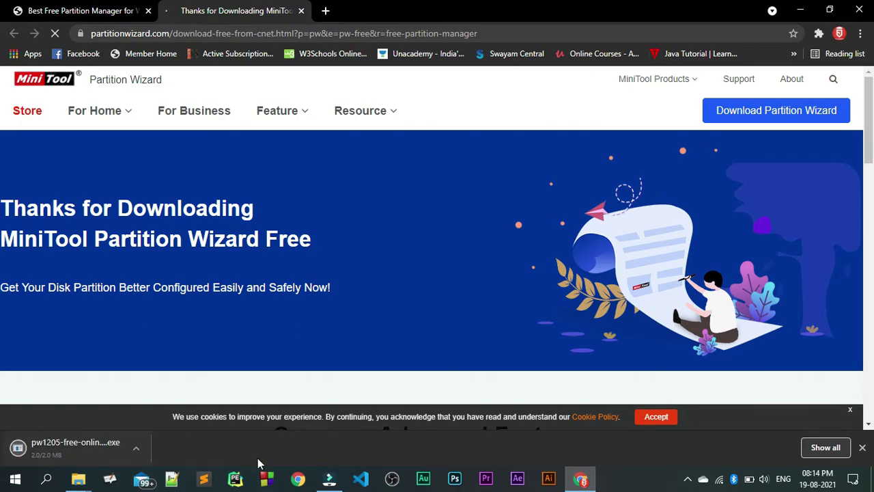
Run pw1205-free-online (1) from the Downloads folder and allow it to make changes to the device
left_click(78, 480)
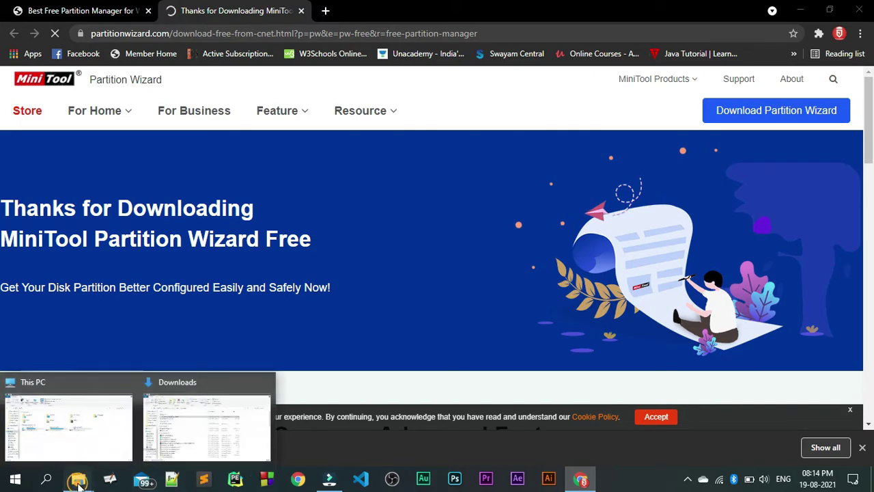
left_click(153, 437)
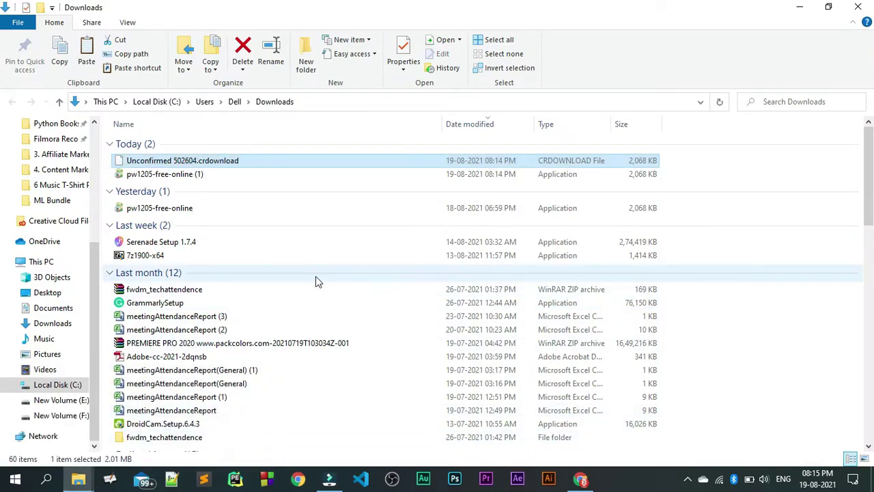
double_click(211, 175)
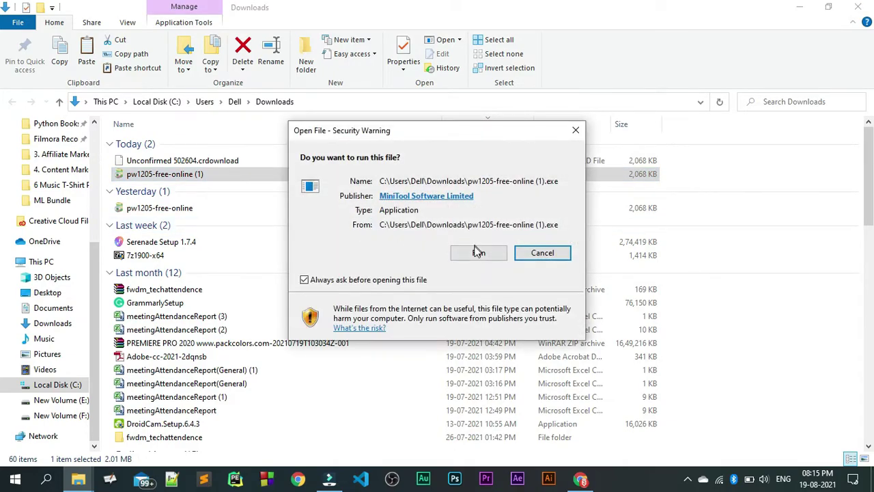
left_click(478, 255)
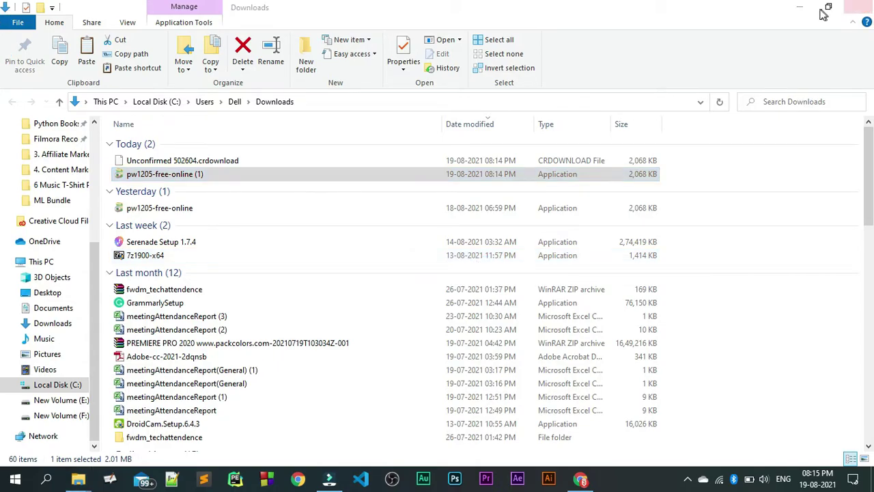
left_click(799, 7)
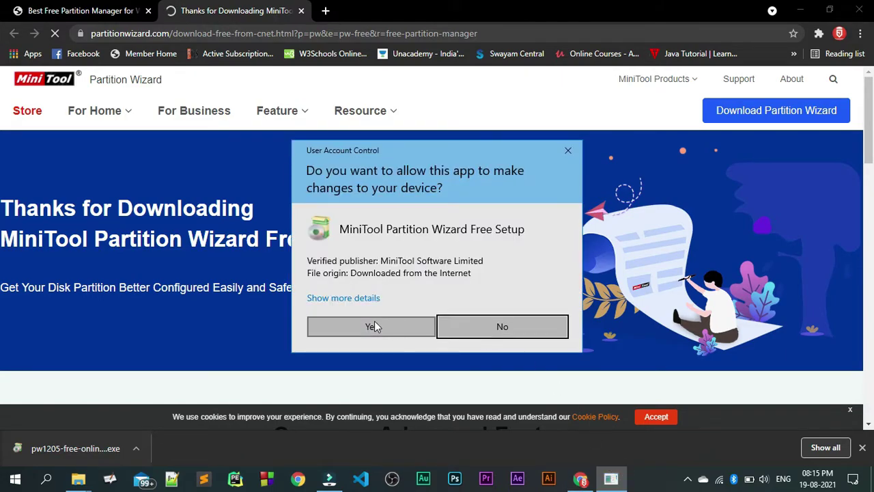
left_click(375, 321)
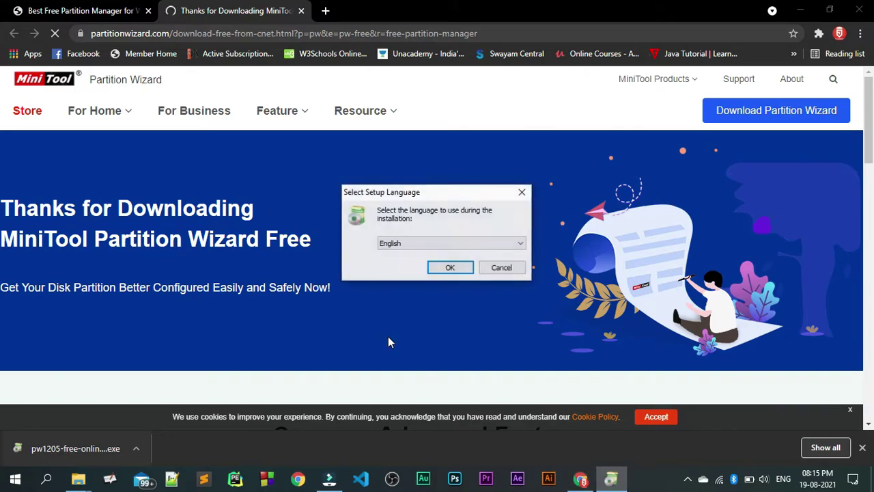
Accept English as the setup language and agree to uninstall the previous MiniTool Partition Wizard installation
left_click(461, 268)
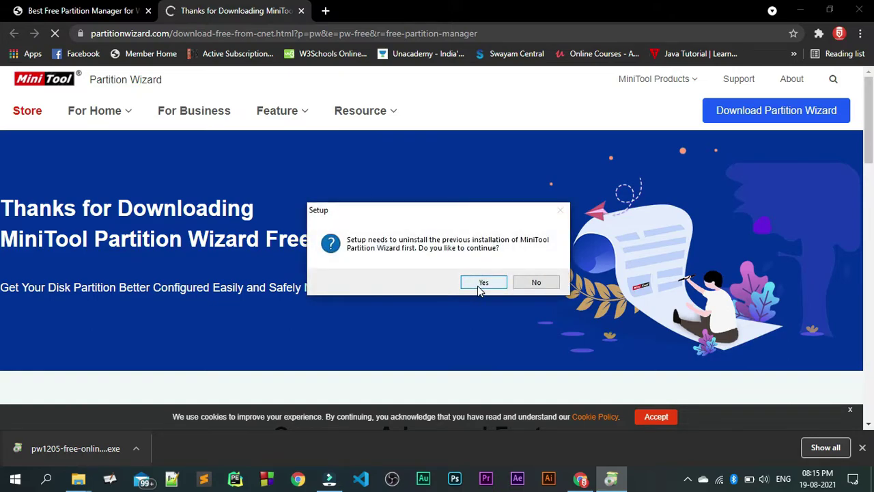
left_click(483, 283)
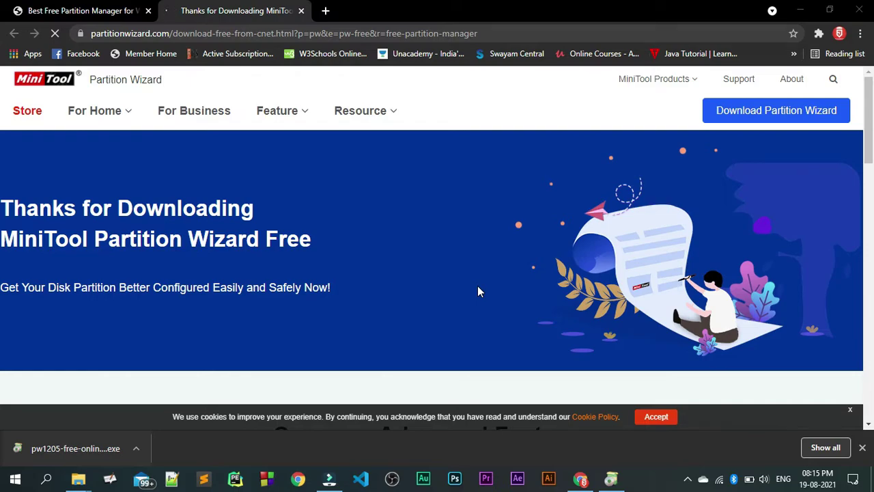
mouse_move(648, 482)
left_click(649, 425)
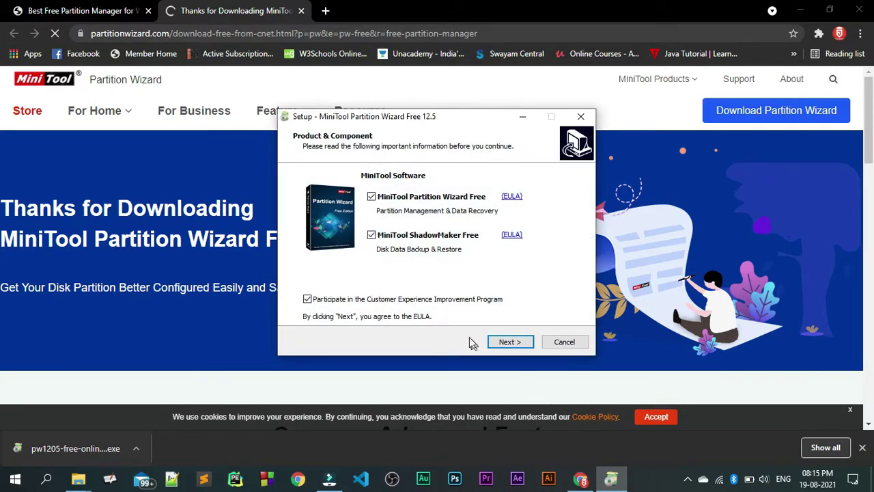
Install Partition Wizard Free without MiniTool ShadowMaker Free into C:\Program Files\MiniTool Partition Wizard 12, and finish setup with launching enabled
left_click(372, 237)
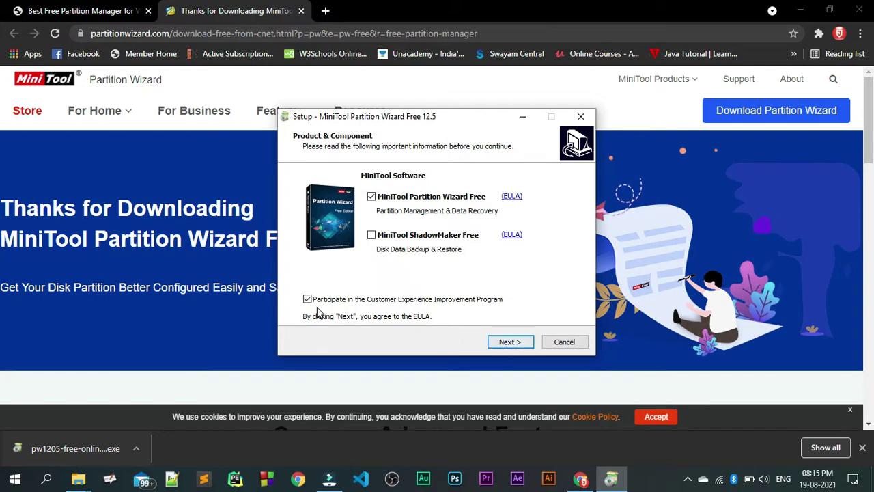
left_click(505, 343)
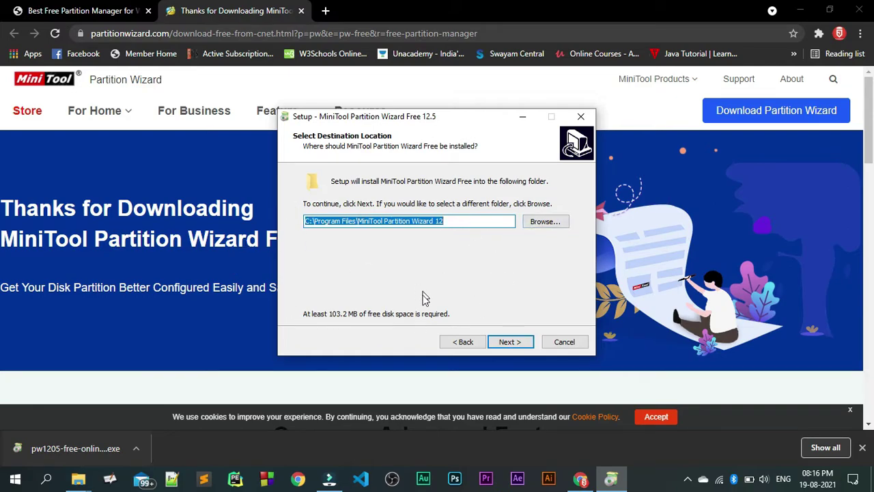
left_click(508, 342)
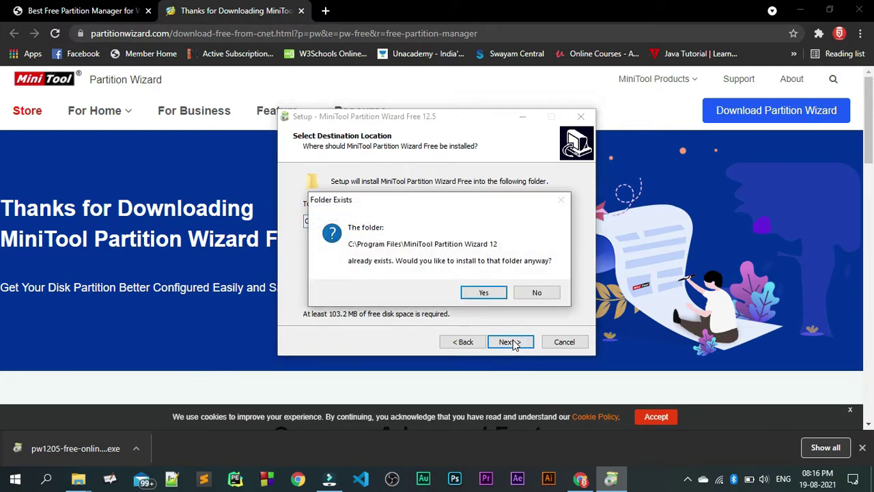
left_click(483, 293)
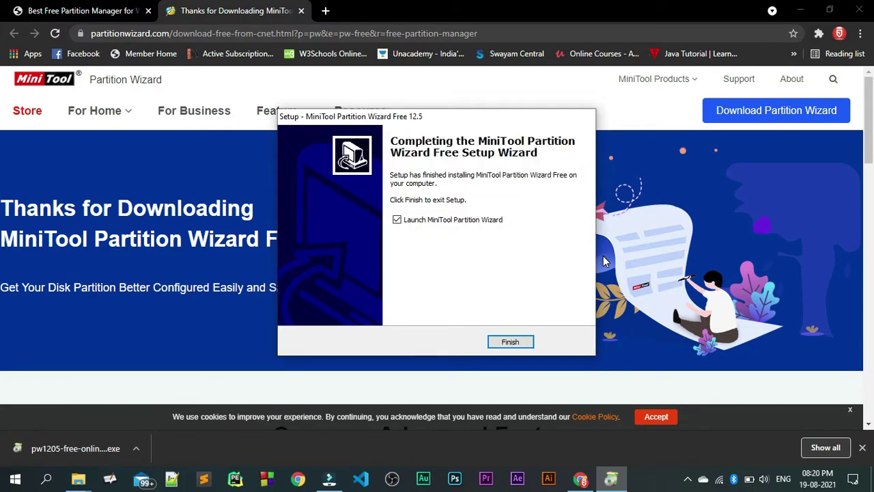
left_click(513, 344)
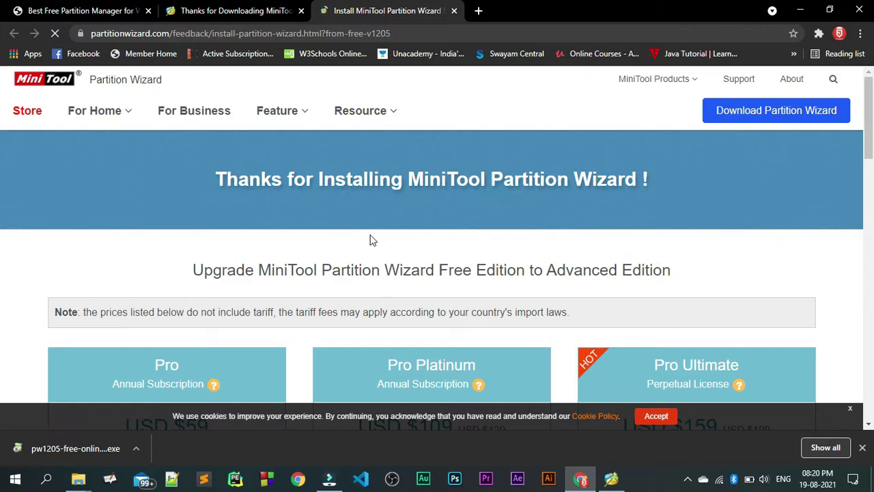
Switch to MiniTool Partition Wizard, dismiss the ShadowMaker message and maximize the program window
left_click(620, 480)
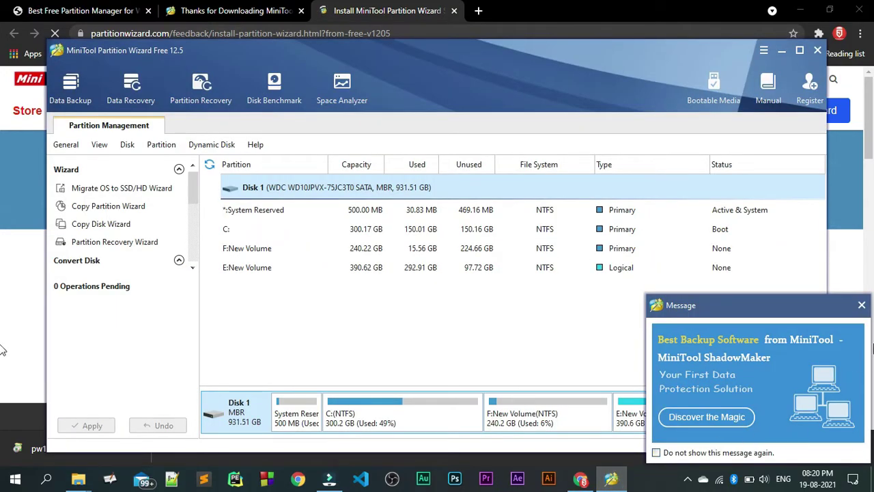
left_click(862, 305)
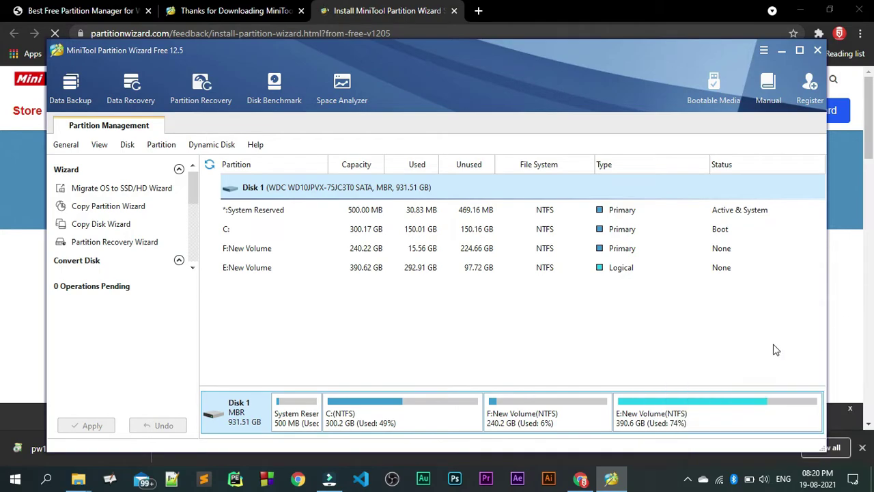
left_click(800, 50)
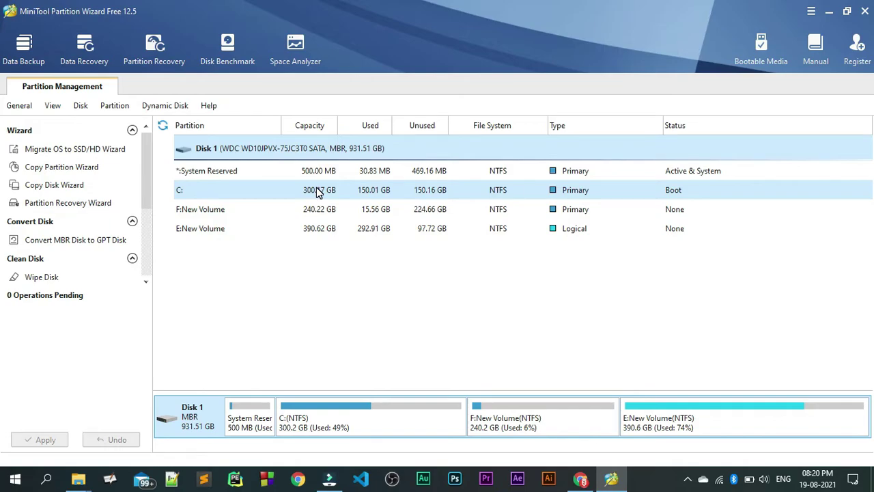
Compare the capacity, used and unused space of the C:, F: and E: partitions on Disk 1
left_click(434, 142)
left_click(434, 190)
left_click(390, 207)
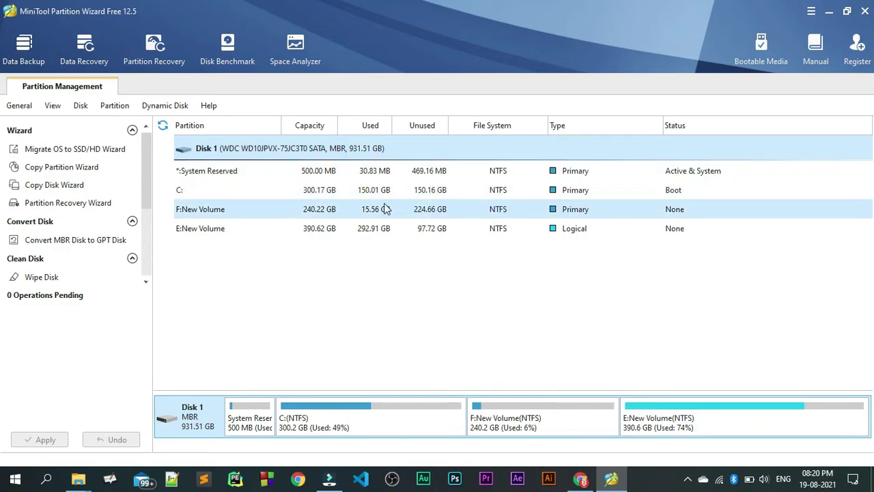
left_click(384, 229)
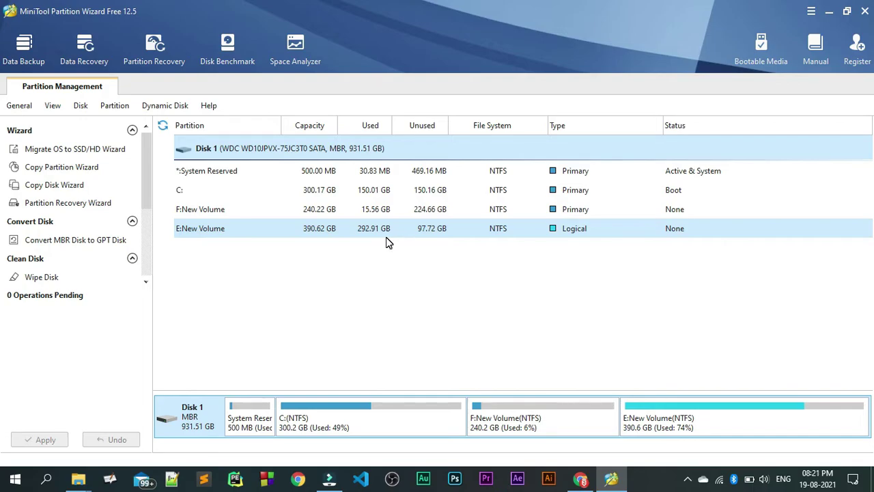
left_click(258, 228)
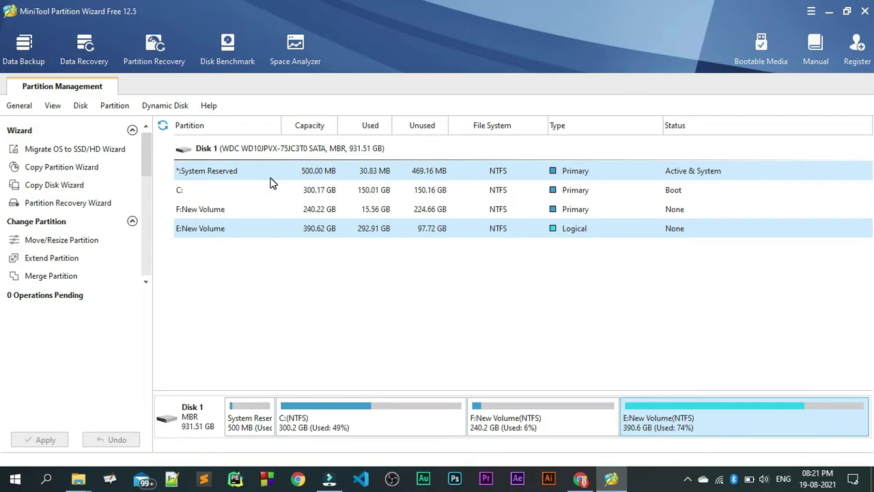
Extend partition C: by taking about 5.37 GB of free space from F: New Volume
left_click(220, 194)
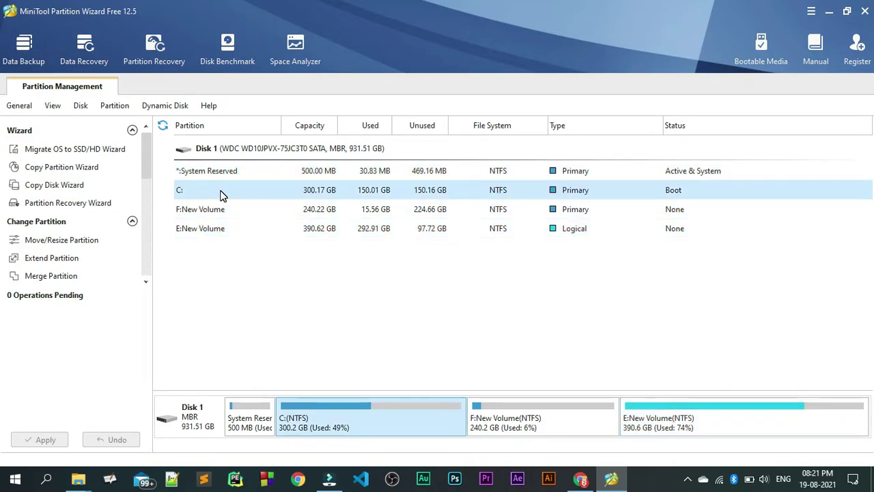
right_click(220, 195)
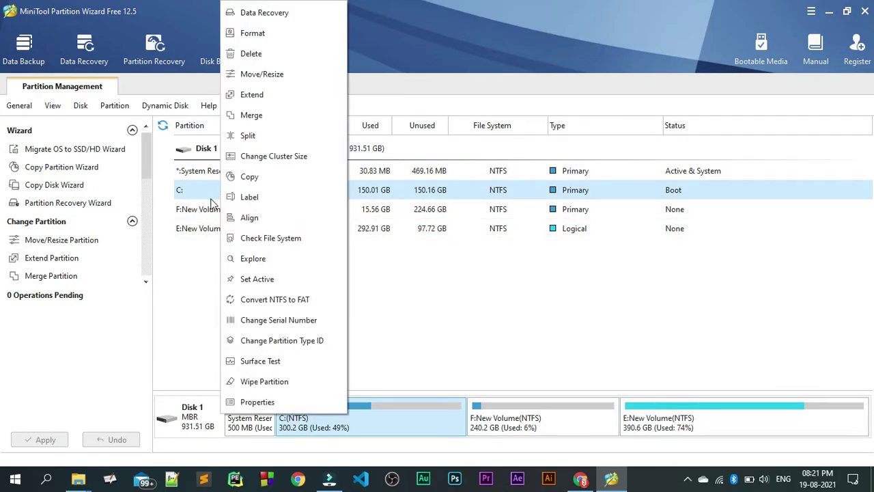
left_click(285, 97)
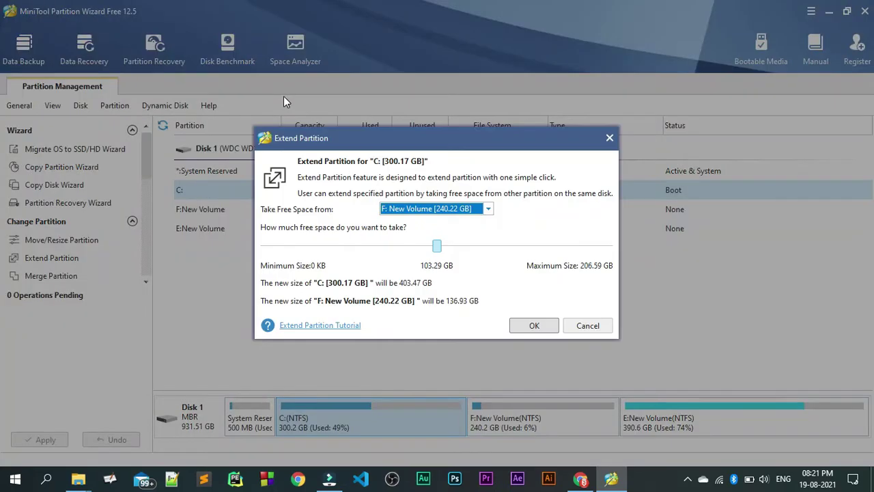
left_click(441, 212)
left_click(439, 209)
left_click_drag(437, 248, 276, 250)
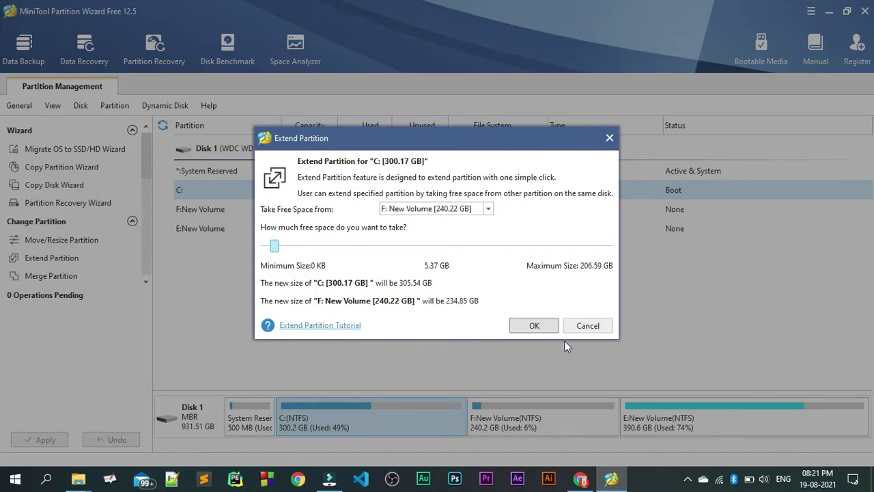
left_click(543, 328)
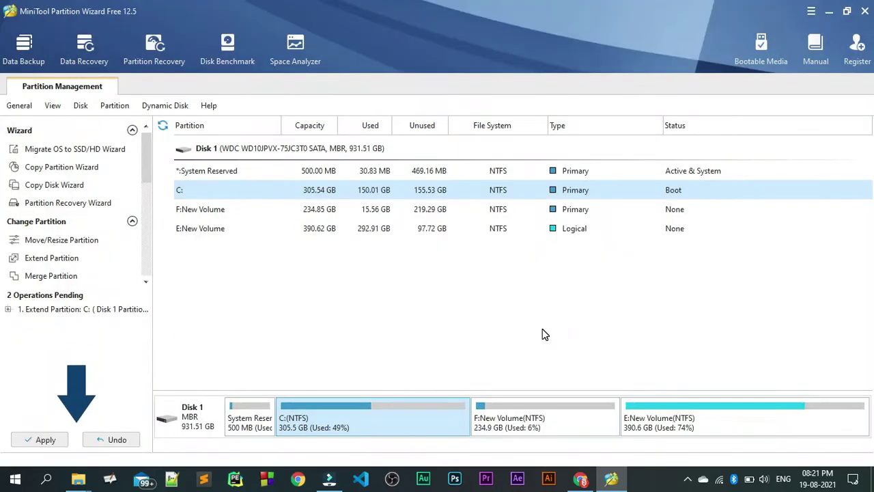
Apply the pending partition changes, confirm them and dismiss the completion message
left_click(41, 440)
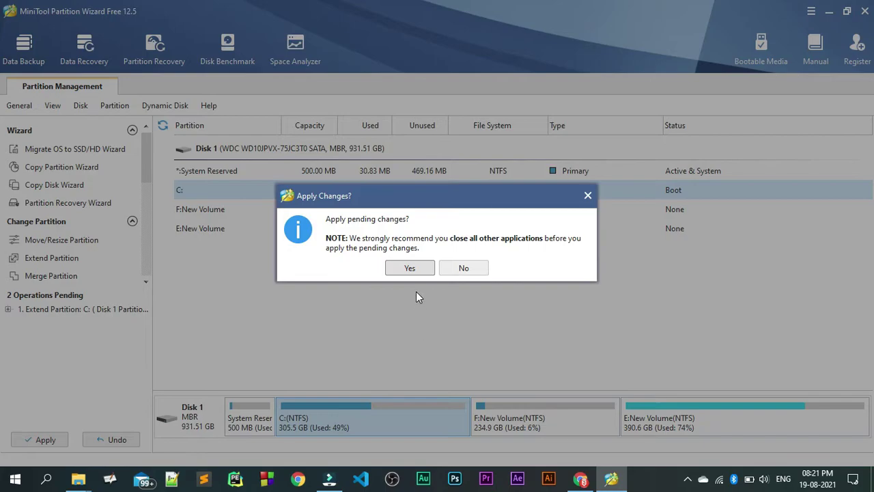
left_click(410, 269)
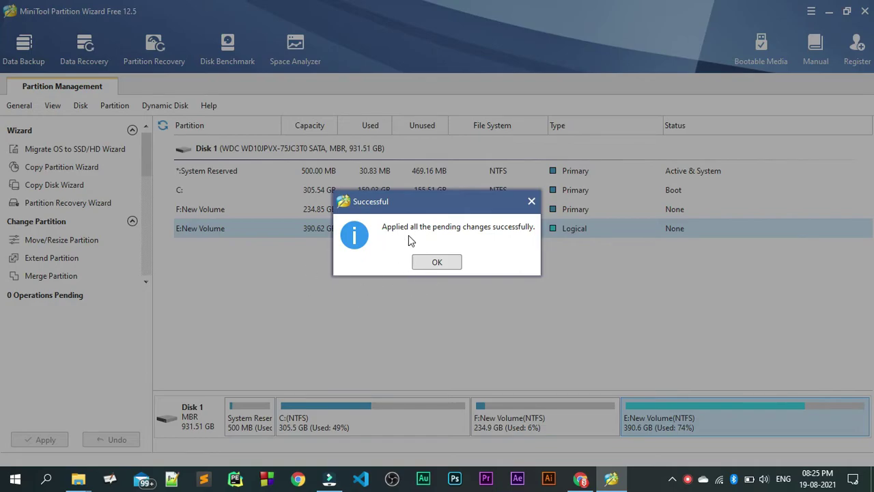
left_click(436, 264)
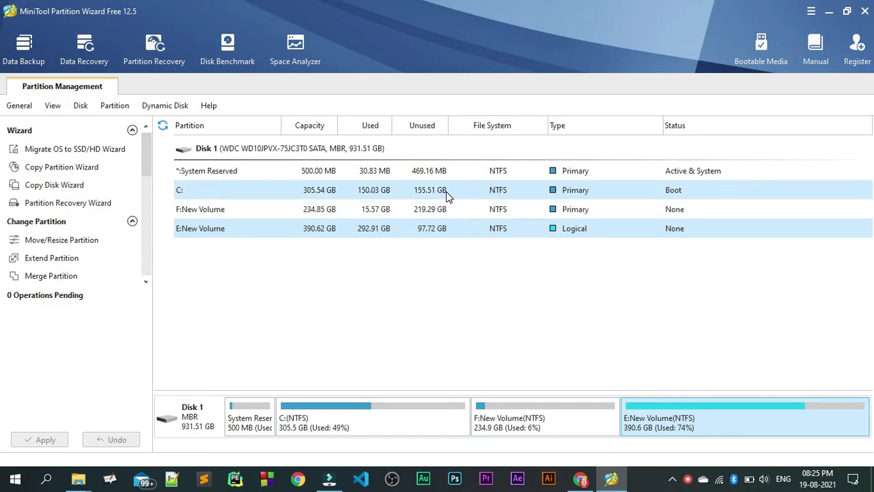
Switch to the This PC window in File Explorer to check the size of Local Disk (C:), and close the window
mouse_move(77, 481)
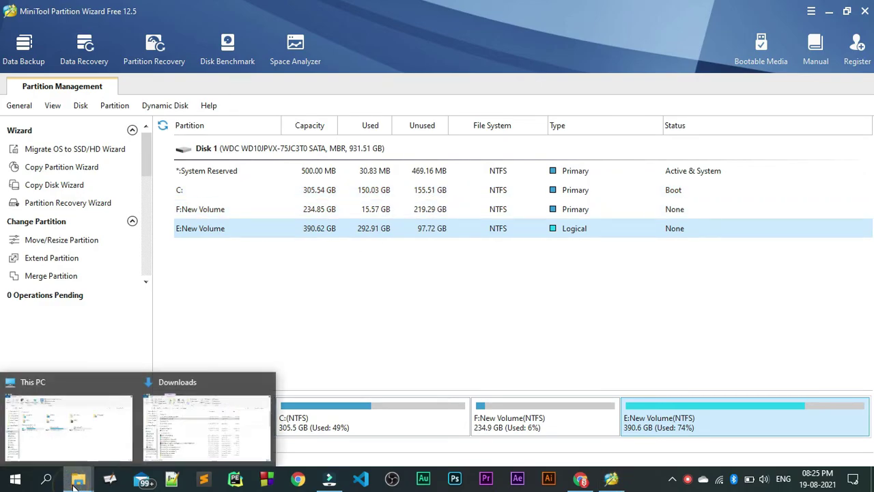
left_click(74, 440)
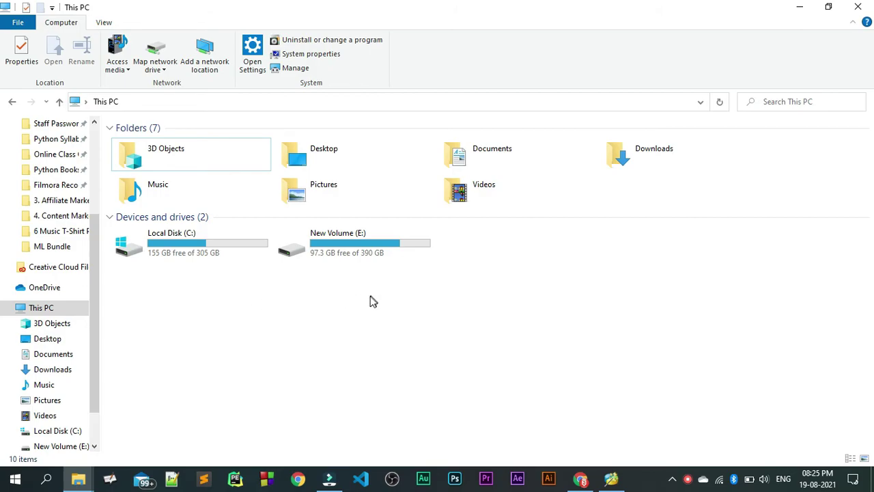
left_click(857, 5)
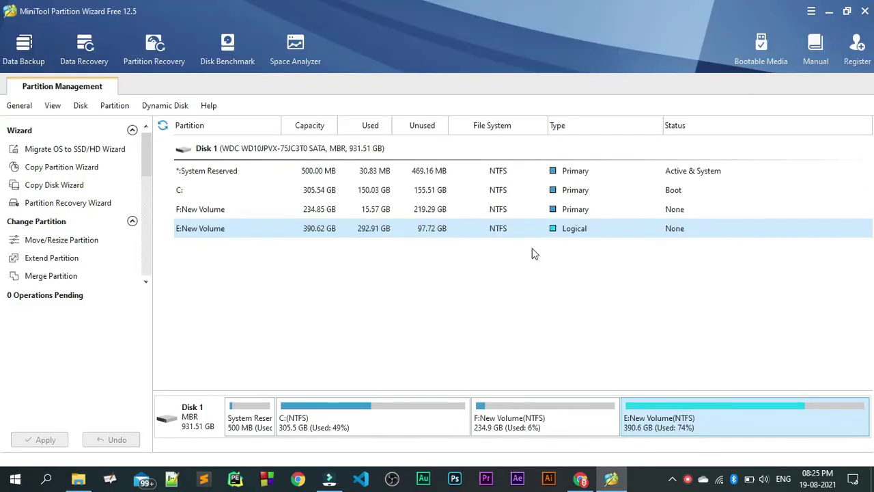